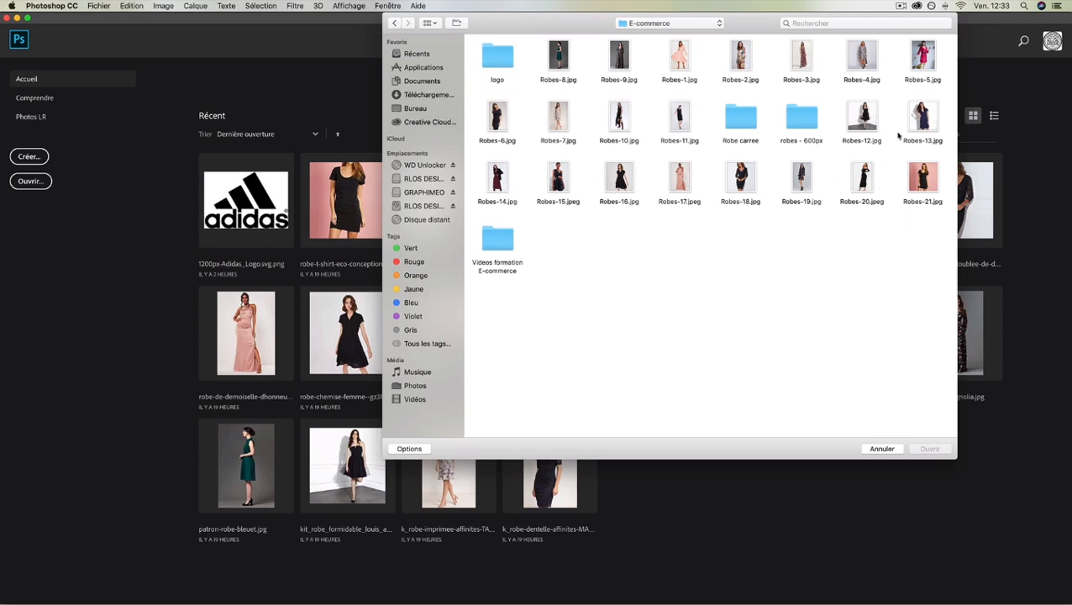
# - Preview the red floral dress photo Robes-5.jpg in the E-commerce folder and open it
pyautogui.click(923, 59)
pyautogui.press('space')
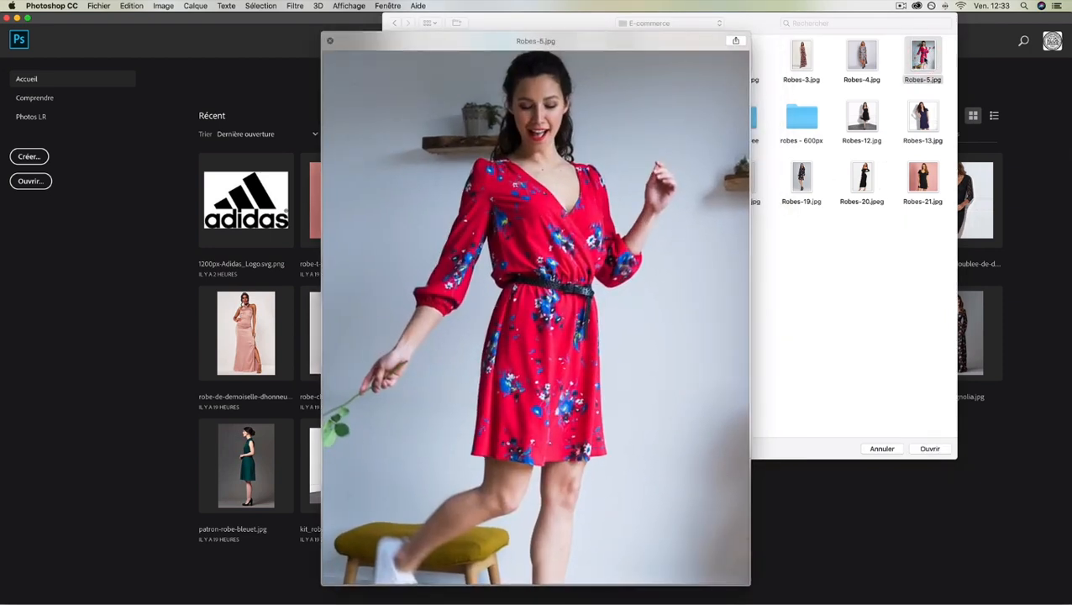
pyautogui.press('space')
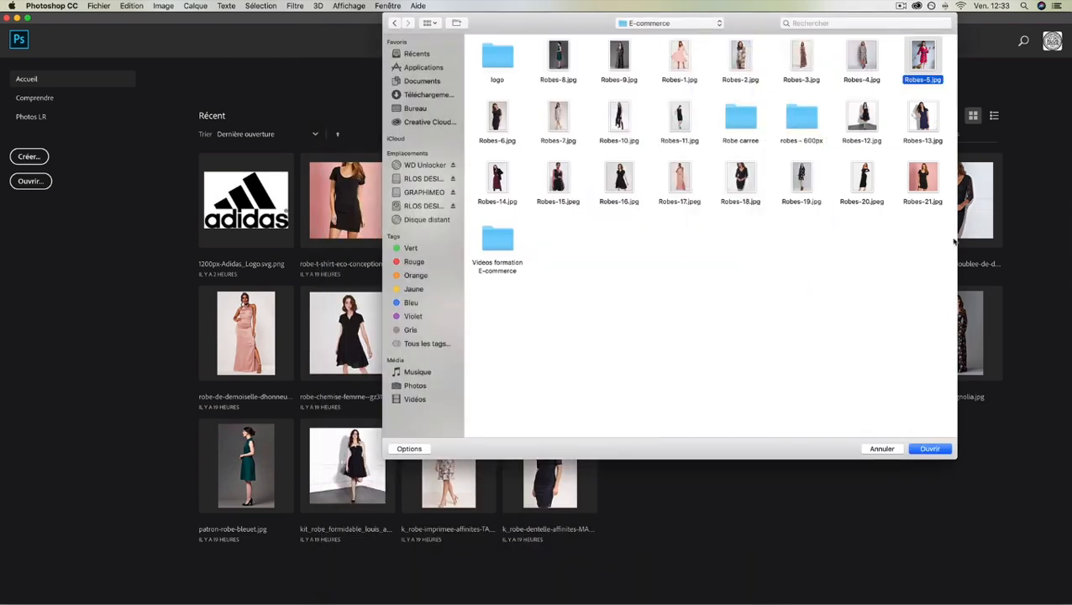
pyautogui.click(927, 449)
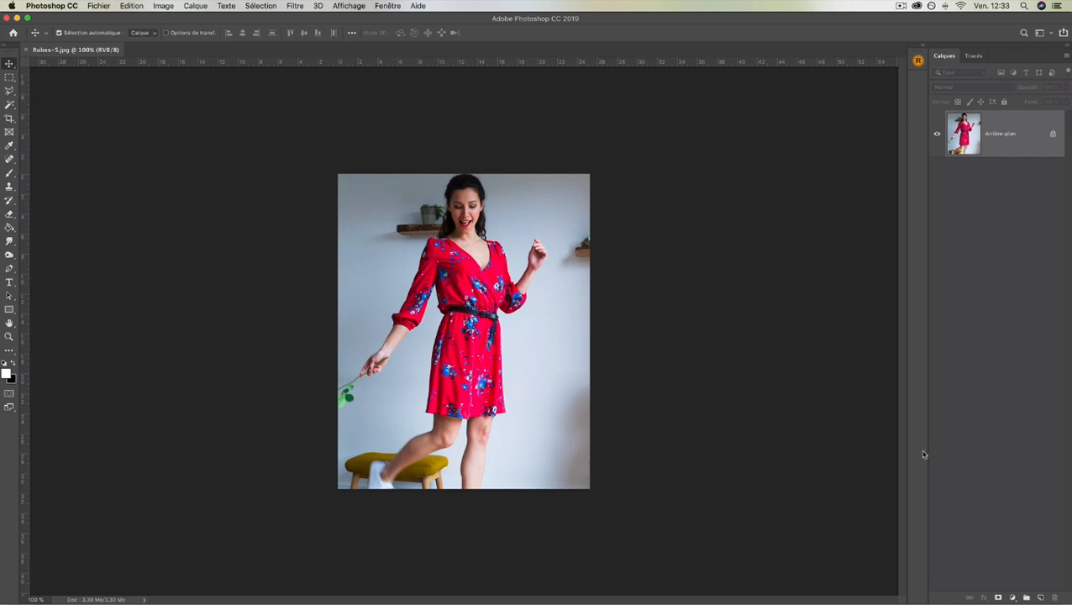
# - Examine the dress photo at several magnifications, looking closely at the bodice, belt and sleeves
pyautogui.click(9, 337)
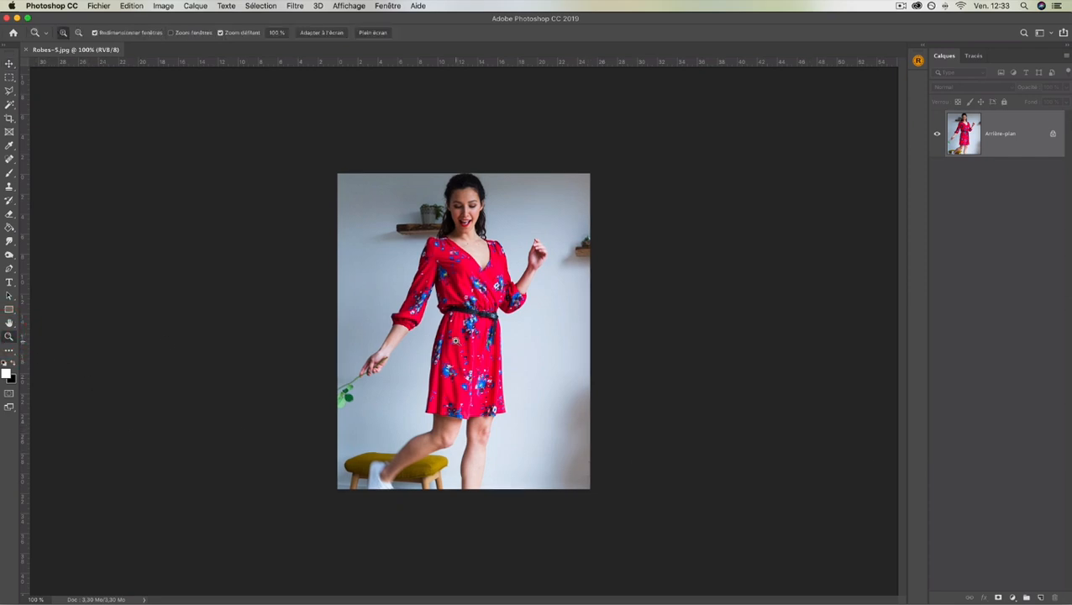
pyautogui.click(455, 340)
pyautogui.scroll(2, 455, 341)
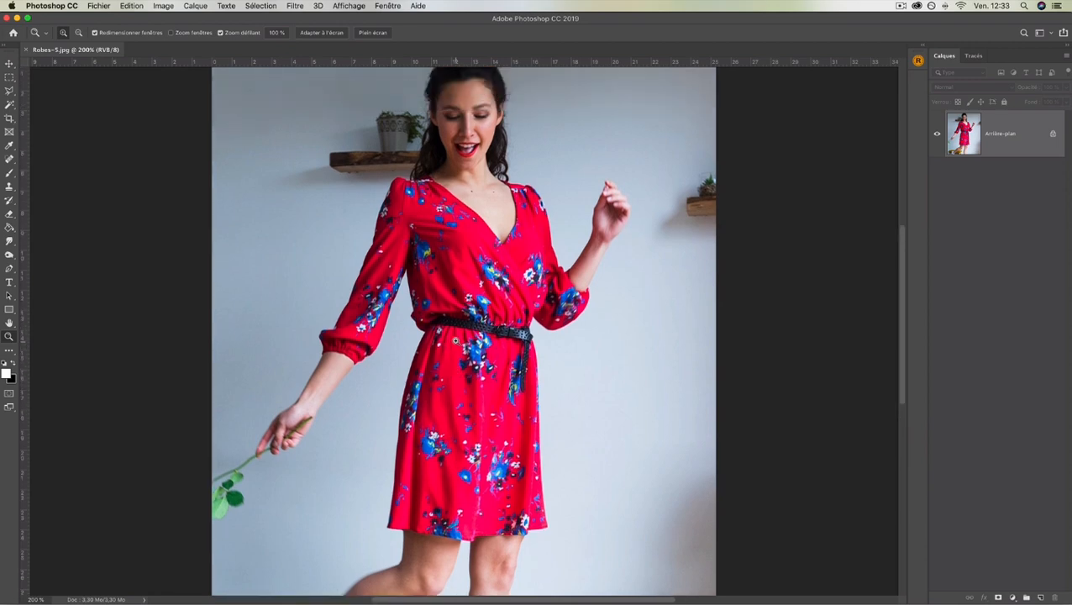
pyautogui.click(568, 303)
pyautogui.click(564, 303)
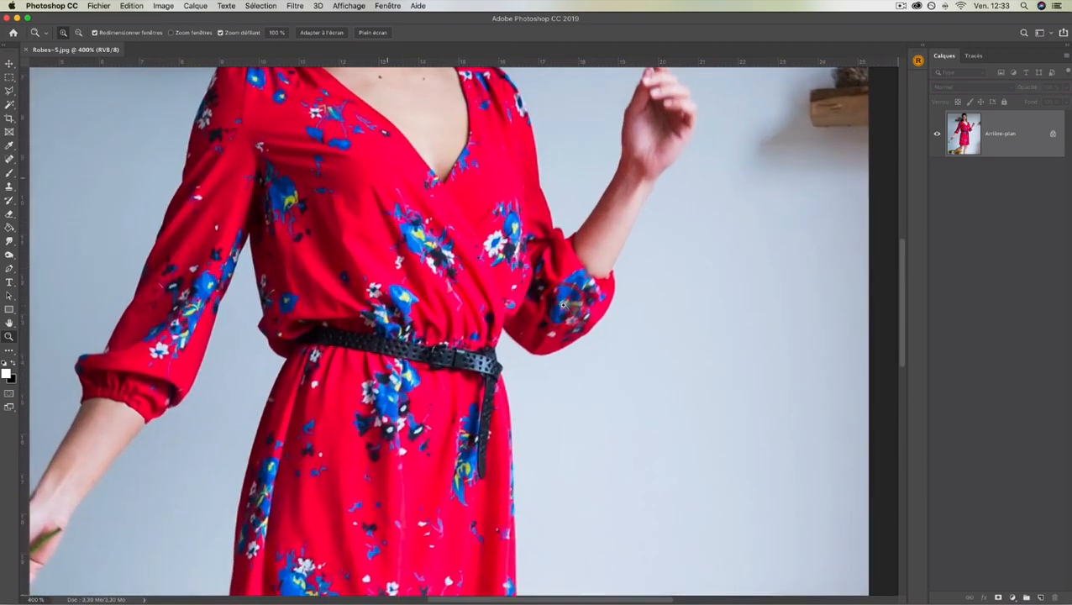
pyautogui.click(563, 304)
pyautogui.keyDown('alt'); pyautogui.click(504, 296); pyautogui.keyUp('alt')
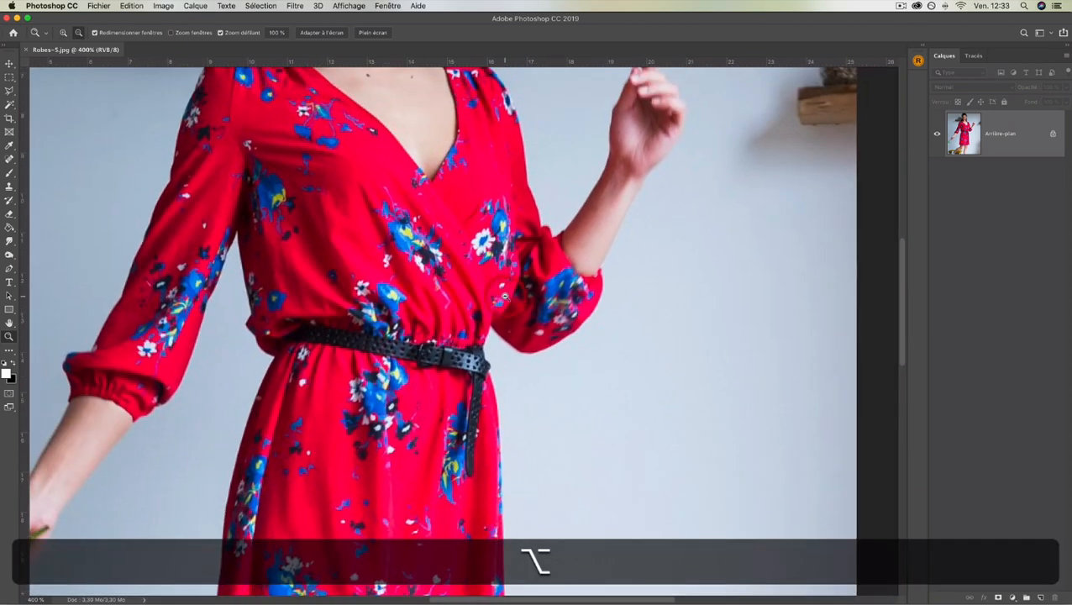
pyautogui.keyDown('alt'); pyautogui.click(504, 297); pyautogui.keyUp('alt')
pyautogui.keyDown('alt'); pyautogui.click(504, 297); pyautogui.keyUp('alt')
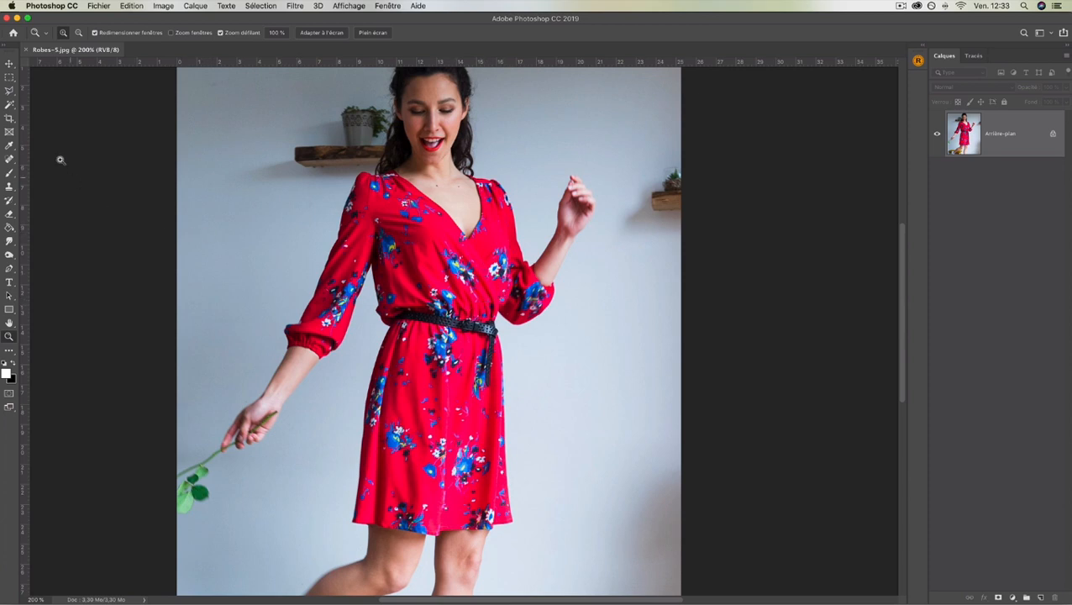
# - Activate the Quick Selection tool in its add-to-selection mode
pyautogui.click(9, 105)
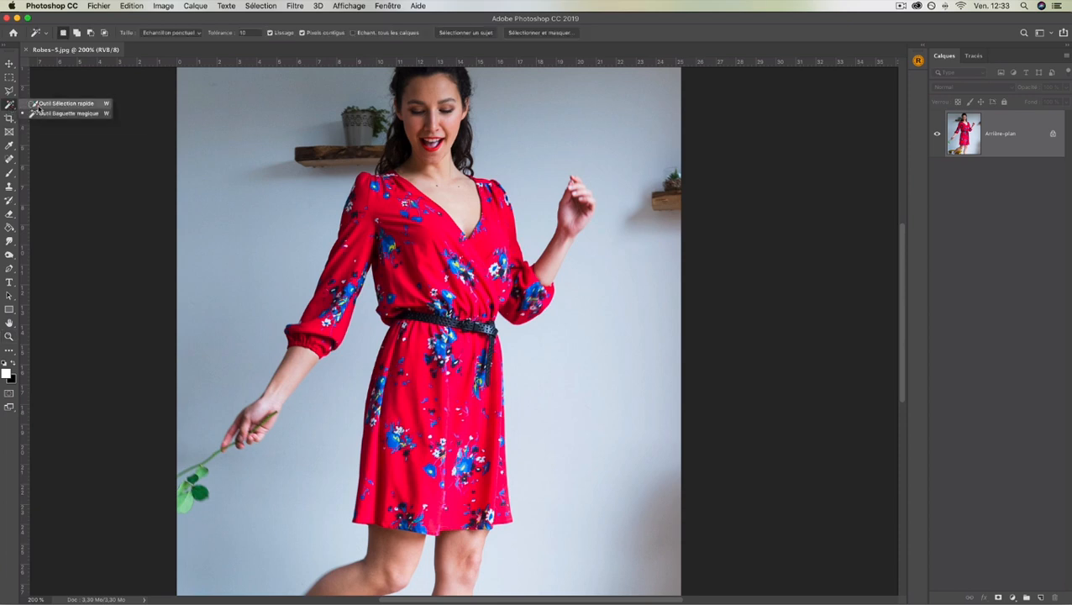
pyautogui.click(38, 104)
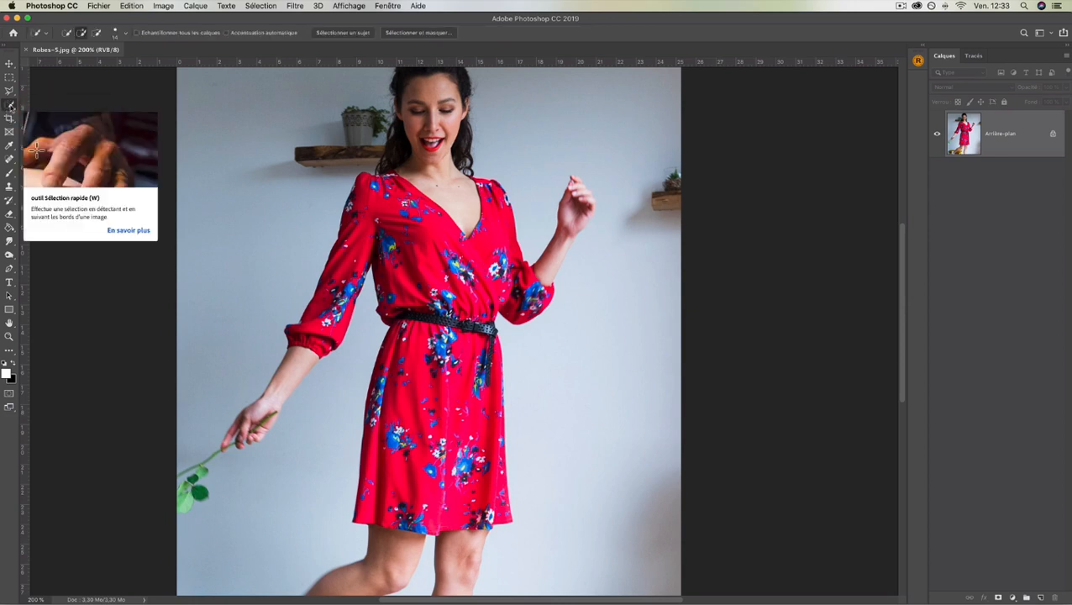
pyautogui.click(11, 106)
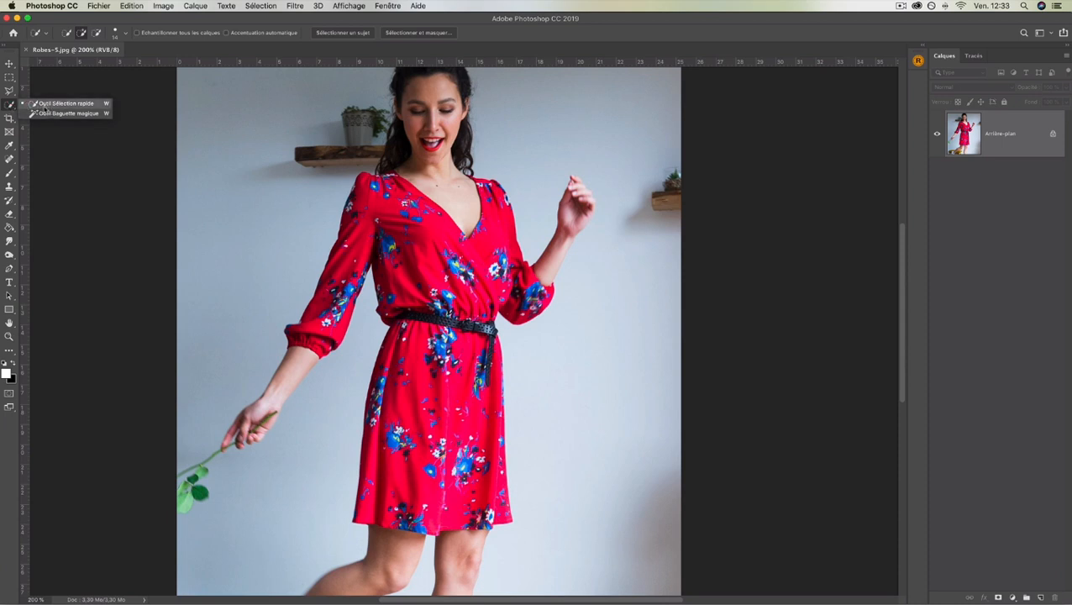
pyautogui.click(87, 108)
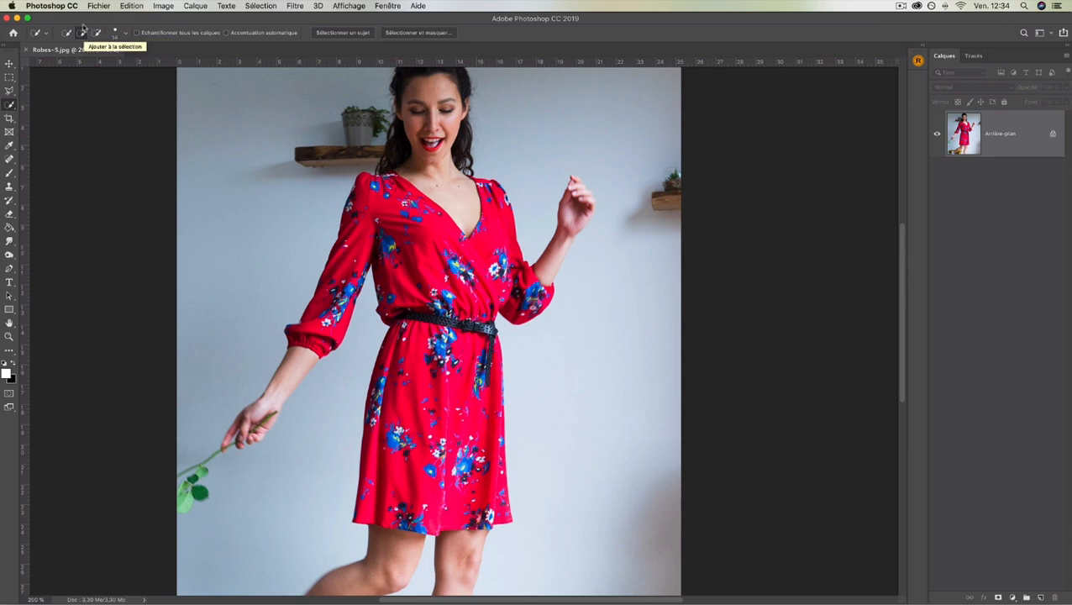
pyautogui.click(82, 34)
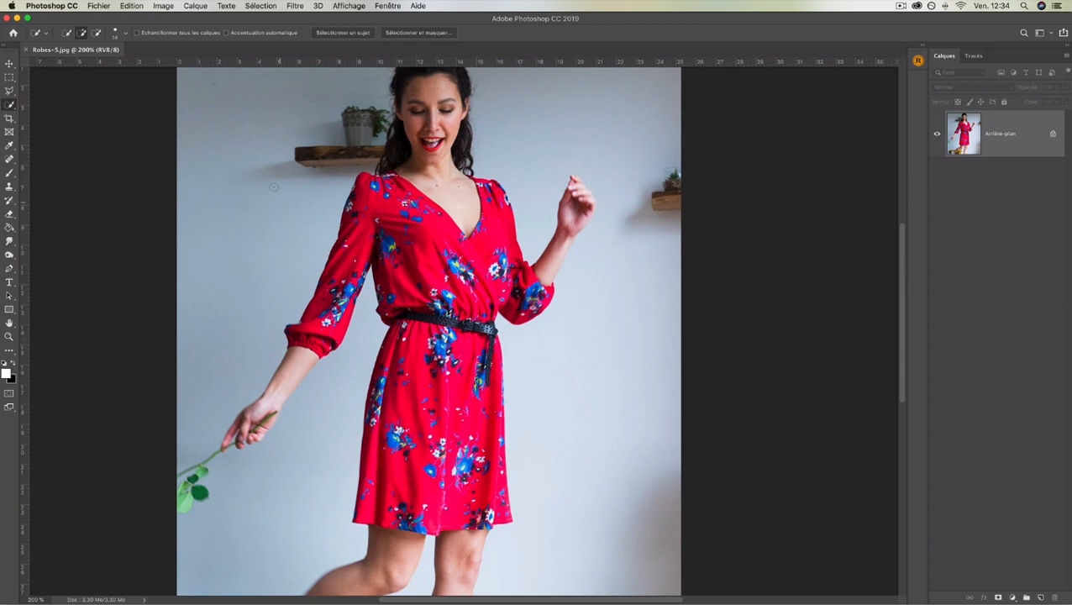
# - Set the Quick Selection brush size to 10 px and raise its hardness slightly
pyautogui.click(116, 34)
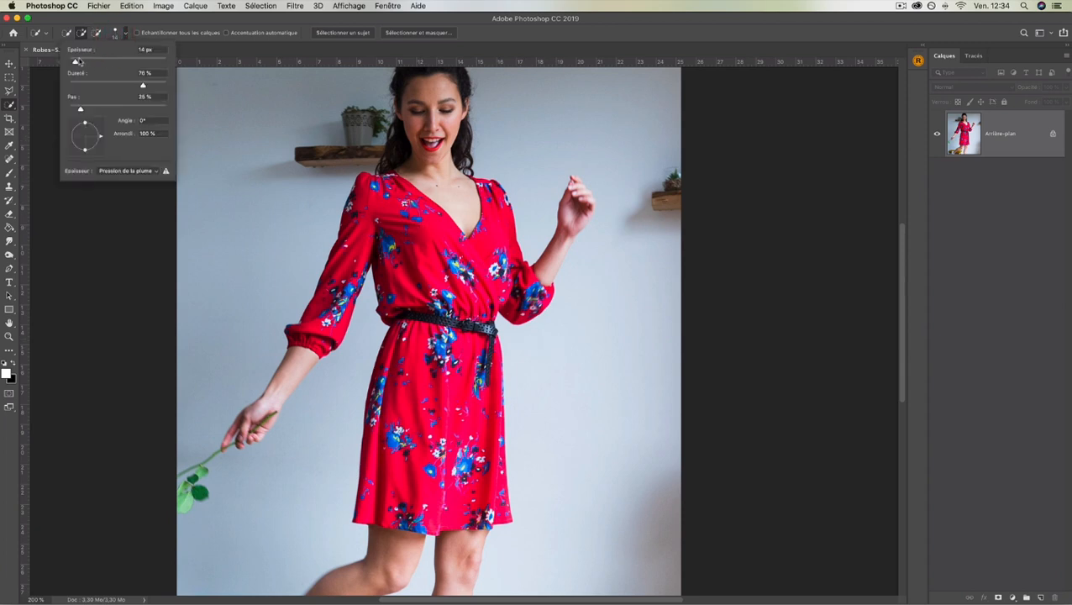
pyautogui.moveTo(75, 62); pyautogui.dragTo(124, 62)
pyautogui.moveTo(125, 62); pyautogui.dragTo(77, 63)
pyautogui.moveTo(143, 85)
pyautogui.mouseDown()
pyautogui.moveTo(68, 86)
pyautogui.moveTo(148, 87)
pyautogui.mouseUp()
pyautogui.click(186, 22)
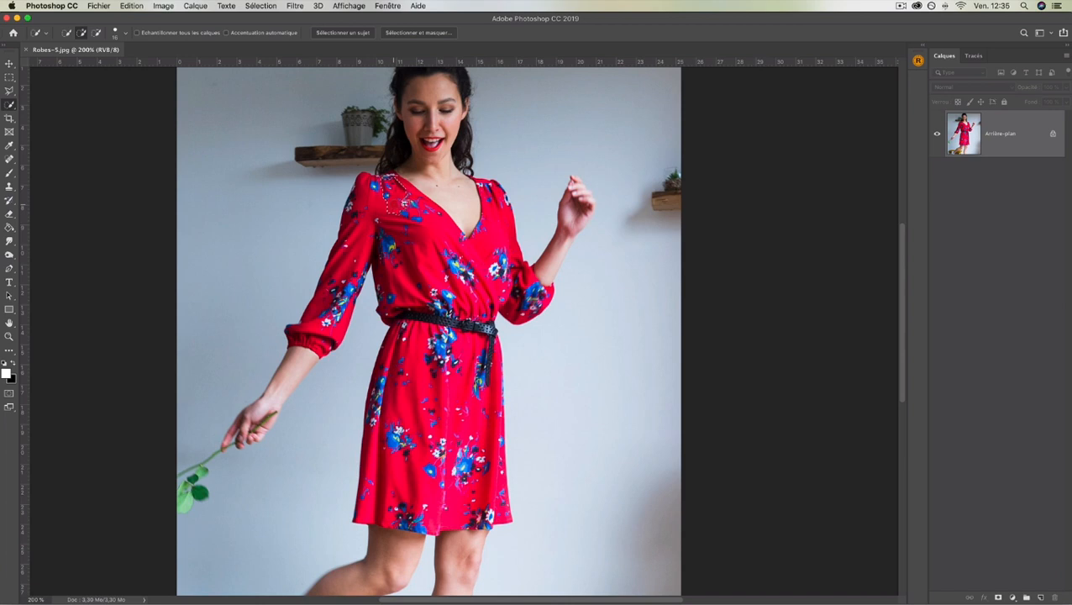
# - Select the whole red dress, including bodice, skirt and sleeves, by painting over it with the Quick Selection brush
pyautogui.moveTo(393, 204)
pyautogui.mouseDown()
pyautogui.moveTo(402, 214)
pyautogui.moveTo(393, 178)
pyautogui.mouseUp()
pyautogui.moveTo(426, 257)
pyautogui.mouseDown()
pyautogui.moveTo(465, 271)
pyautogui.moveTo(488, 246)
pyautogui.moveTo(494, 210)
pyautogui.mouseUp()
pyautogui.moveTo(493, 438)
pyautogui.mouseDown()
pyautogui.moveTo(494, 502)
pyautogui.moveTo(478, 513)
pyautogui.moveTo(415, 512)
pyautogui.mouseUp()
pyautogui.moveTo(359, 261)
pyautogui.mouseDown()
pyautogui.moveTo(336, 291)
pyautogui.moveTo(351, 273)
pyautogui.mouseUp()
# - Add the missed blue flower patches on the shoulder and around the belt to the dress selection
pyautogui.click(9, 336)
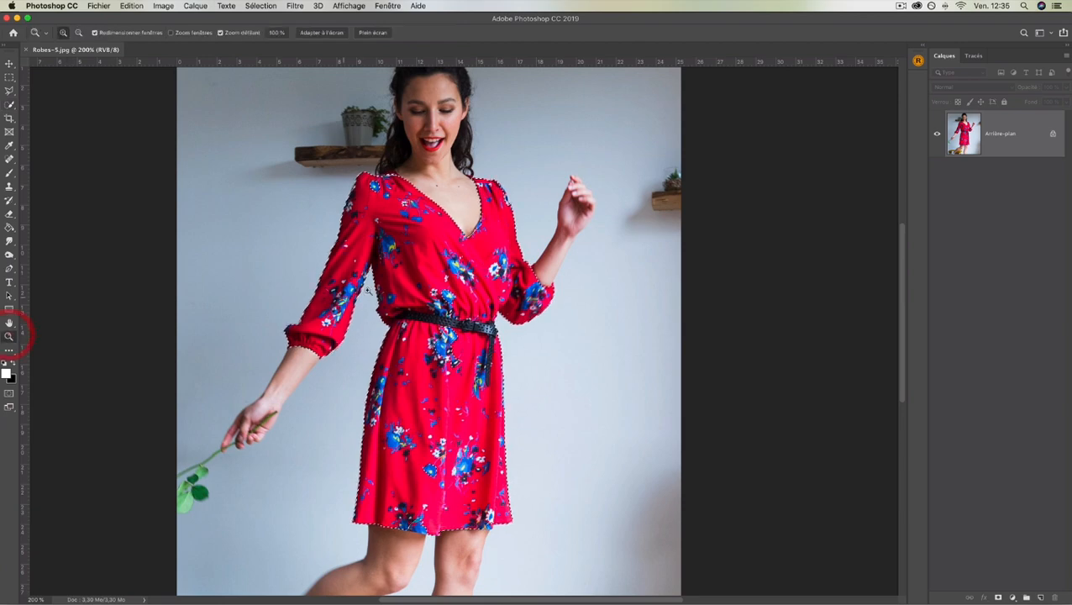
pyautogui.click(445, 278)
pyautogui.click(445, 277)
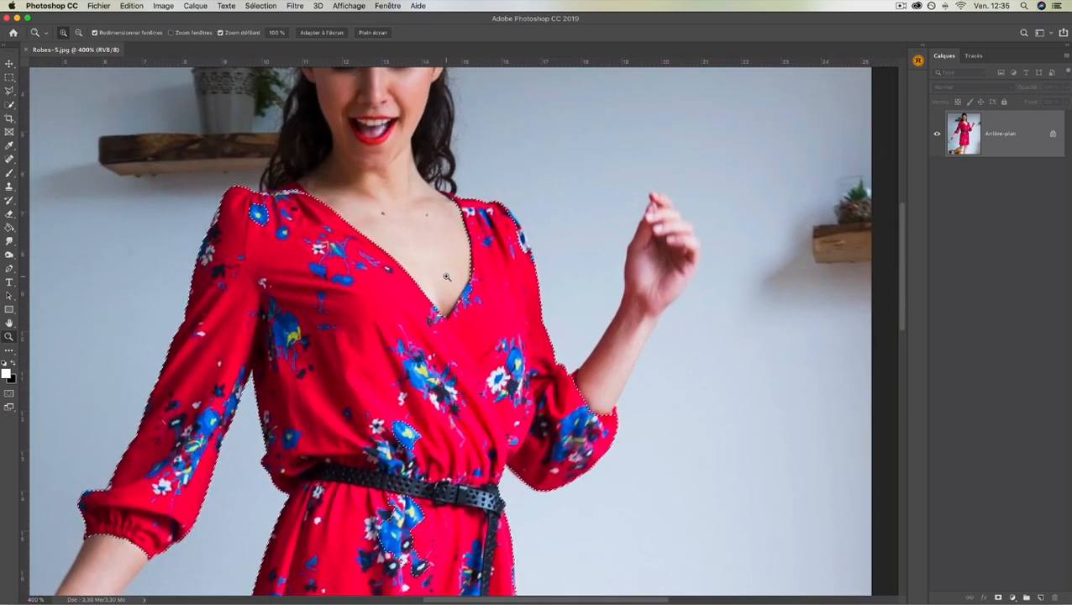
pyautogui.scroll(-4, 397, 304)
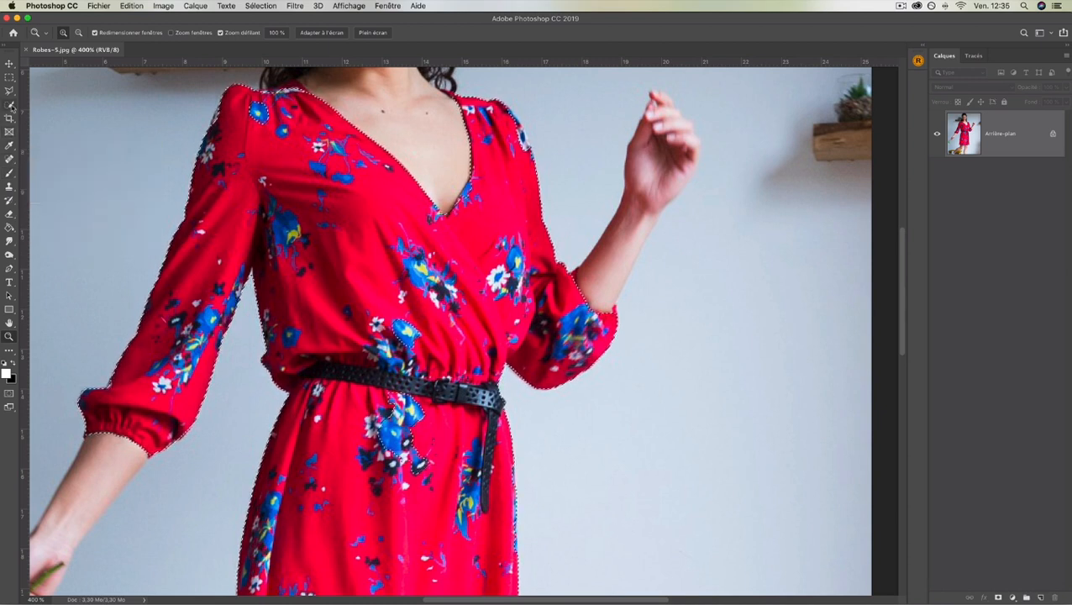
pyautogui.press('w')
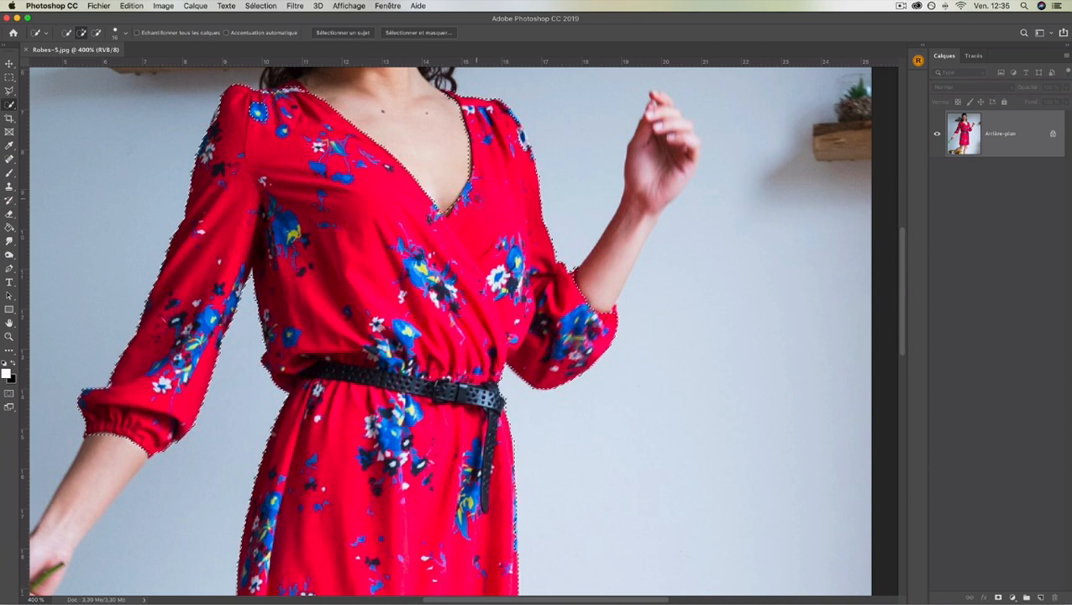
pyautogui.scroll(2, 474, 194)
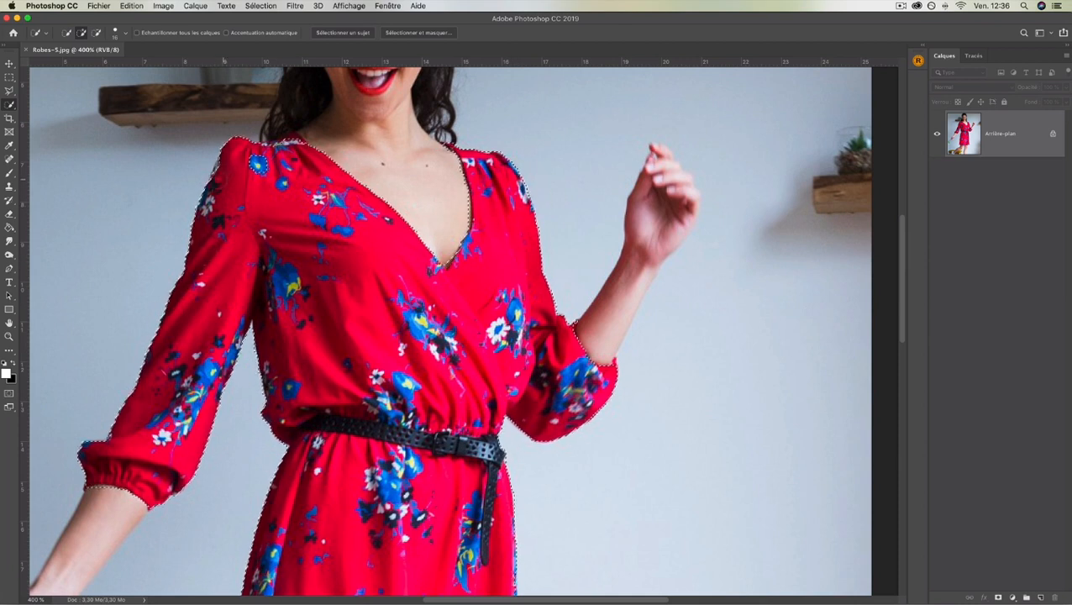
pyautogui.click(214, 166)
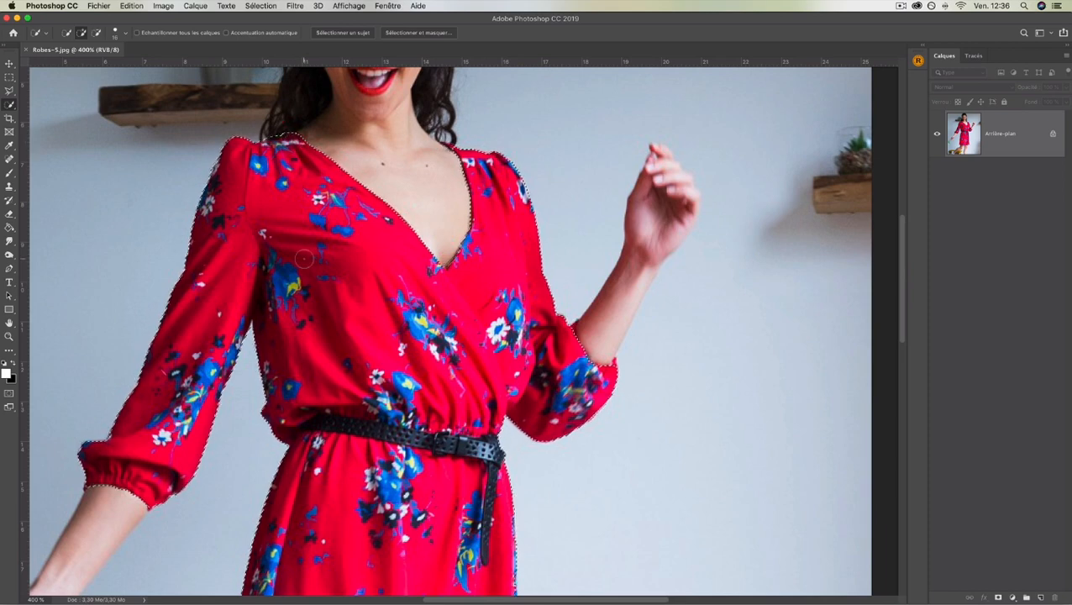
pyautogui.scroll(-1, 305, 258)
pyautogui.scroll(-10, 114, 415)
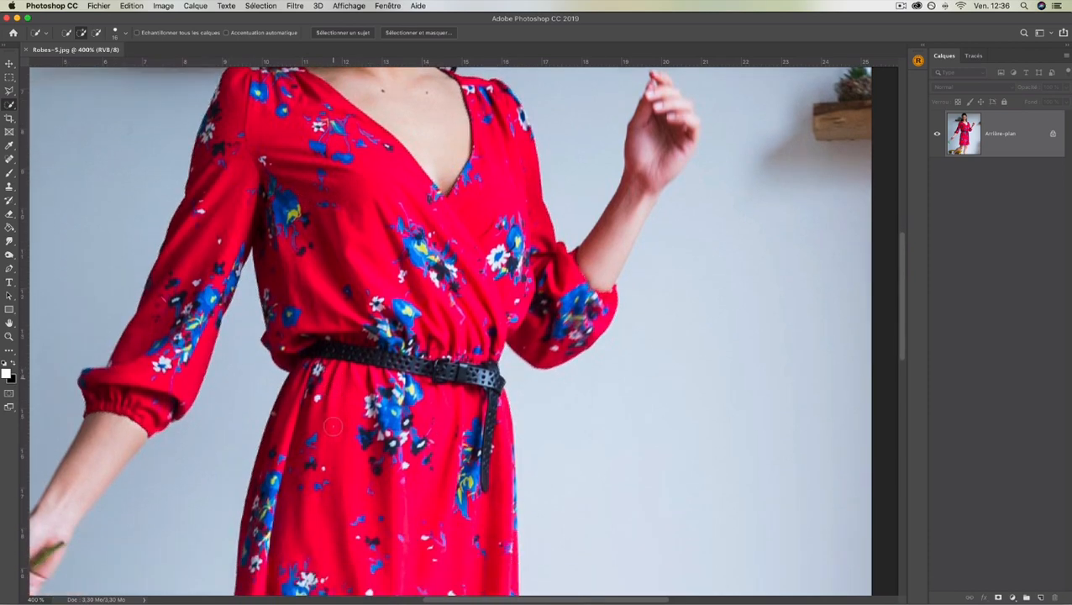
pyautogui.click(369, 290)
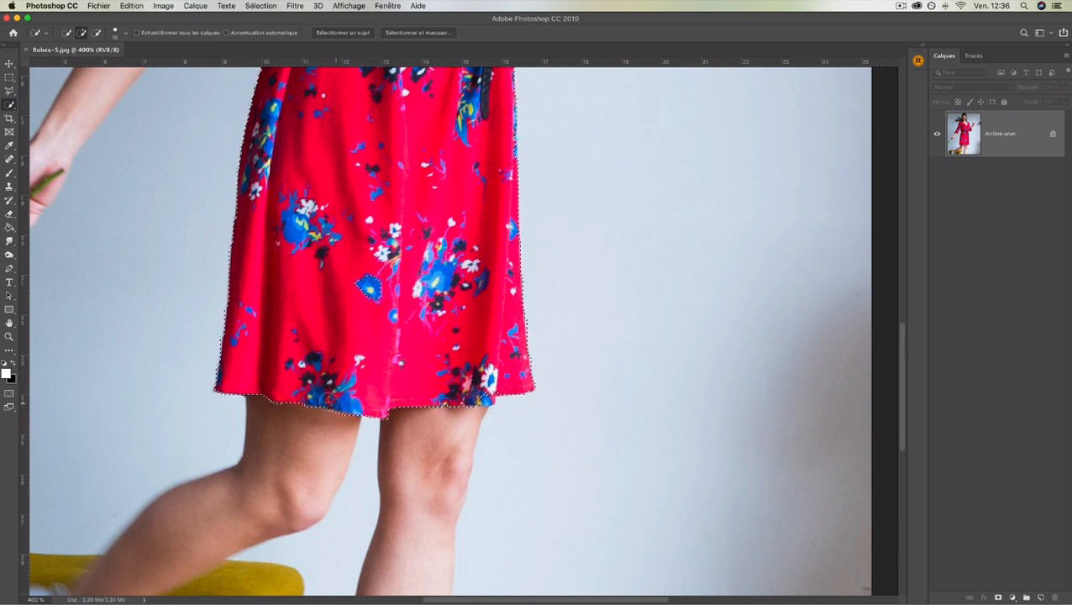
pyautogui.scroll(3, 320, 420)
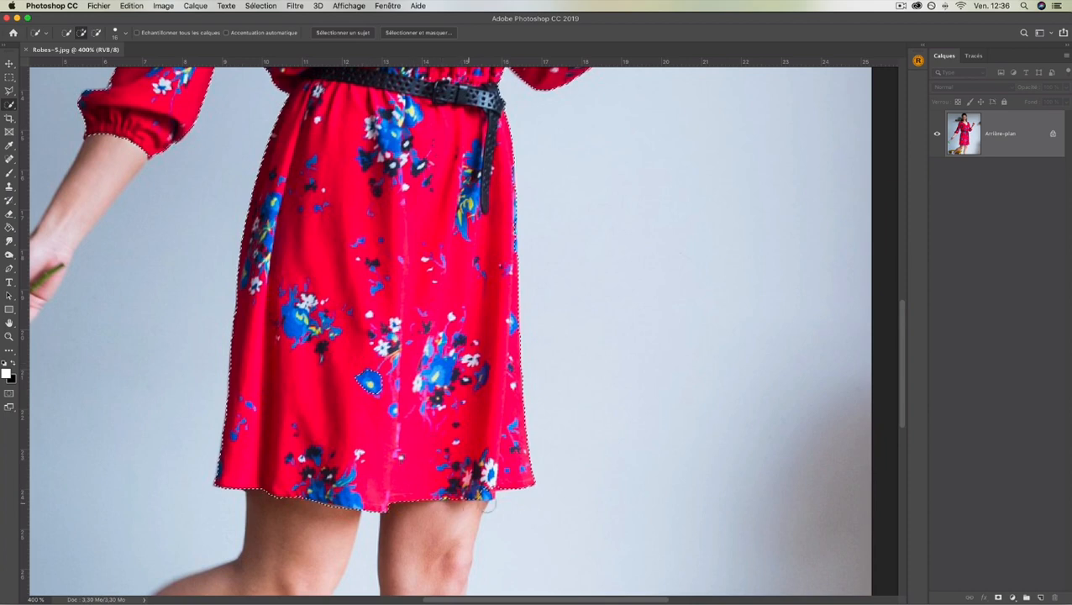
# - Subtract the patch of forearm skin beside the raised arm's cuff from the dress selection
pyautogui.scroll(10, 487, 503)
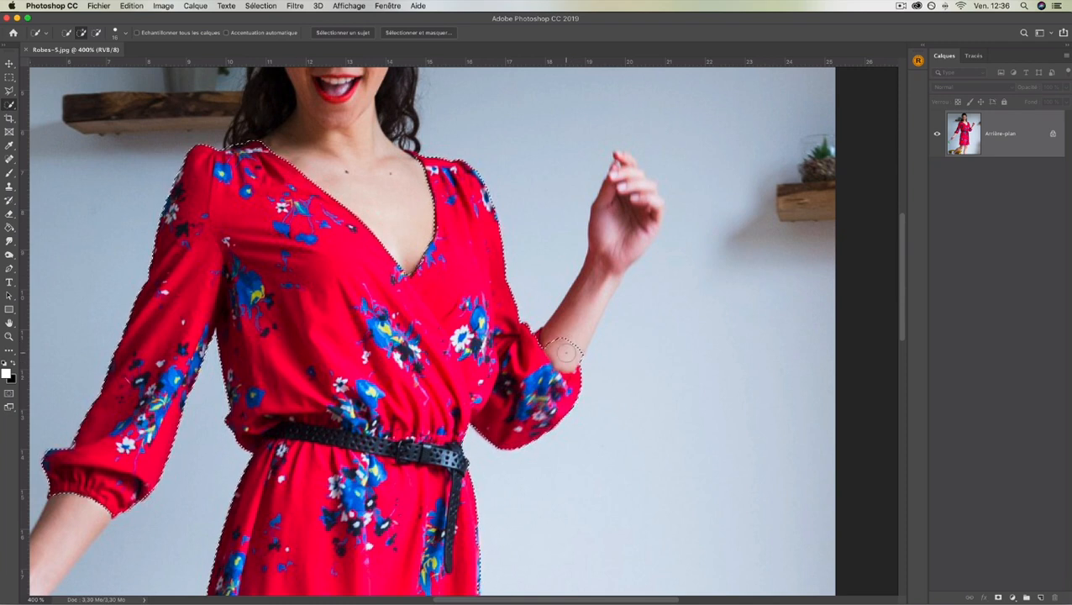
pyautogui.press('alt')
pyautogui.press('alt')
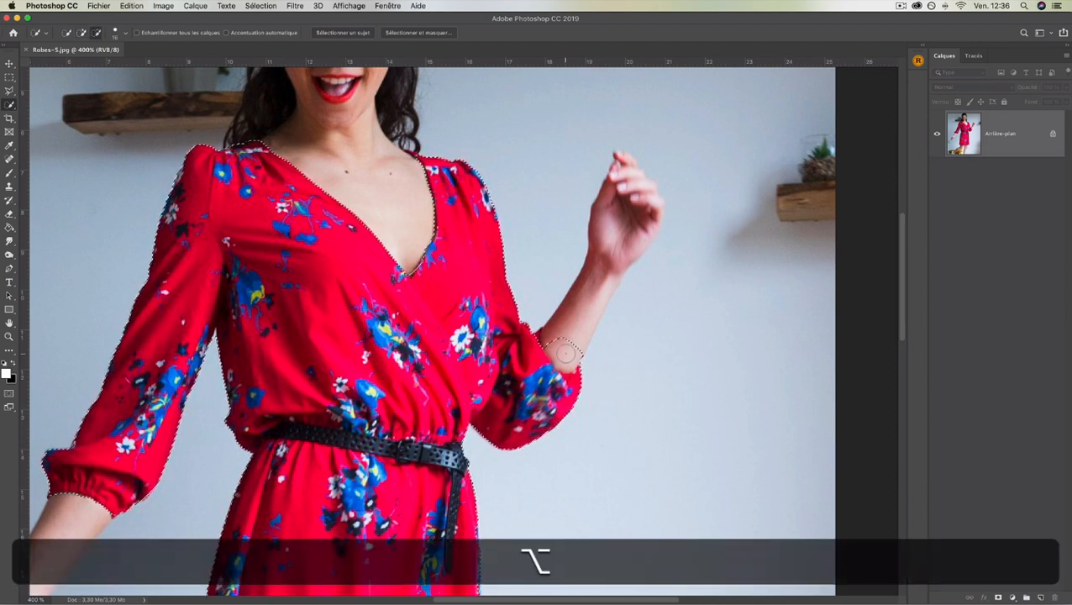
pyautogui.press('alt')
pyautogui.press('alt')
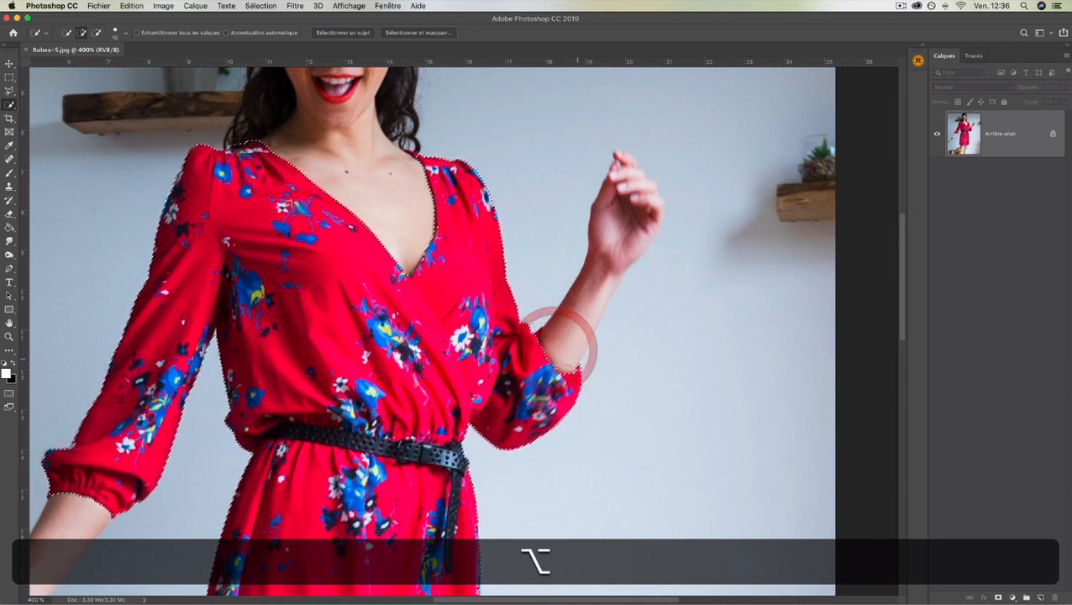
pyautogui.scroll(-5, 566, 363)
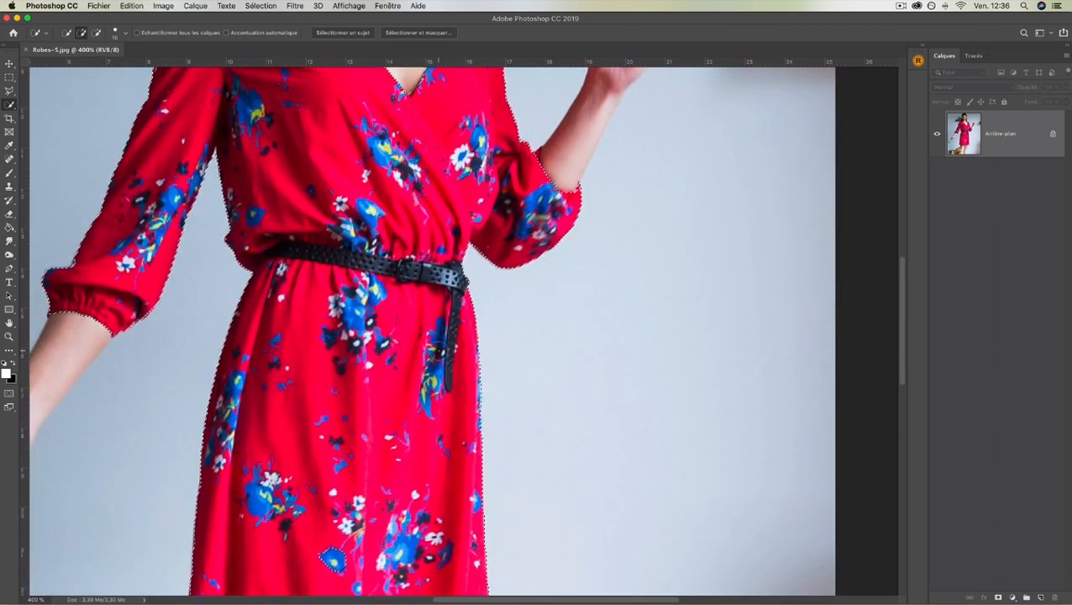
pyautogui.scroll(4, 432, 330)
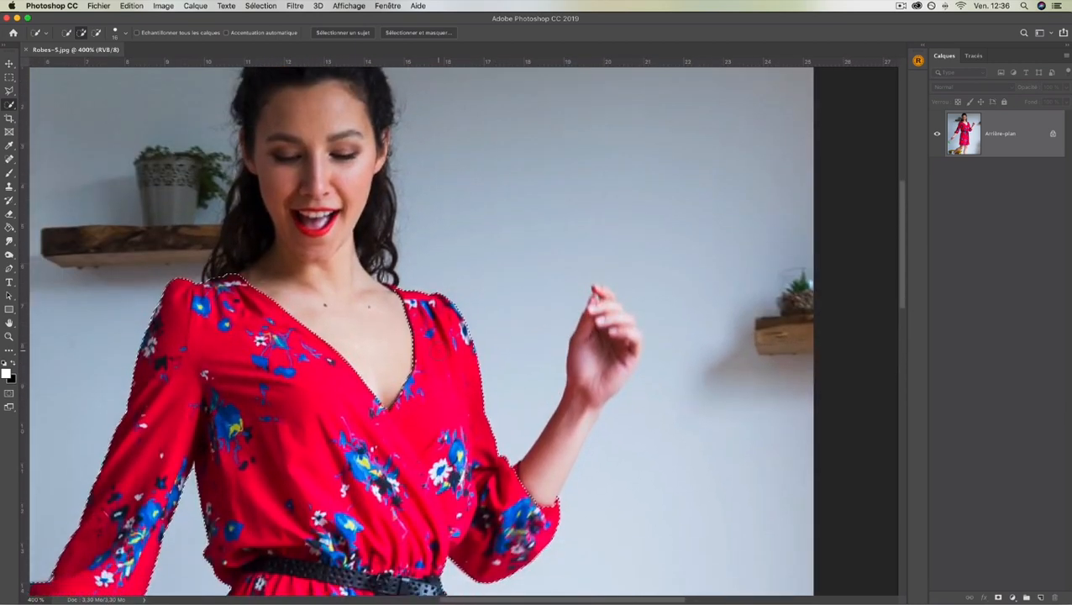
pyautogui.hscroll(-2, 459, 330)
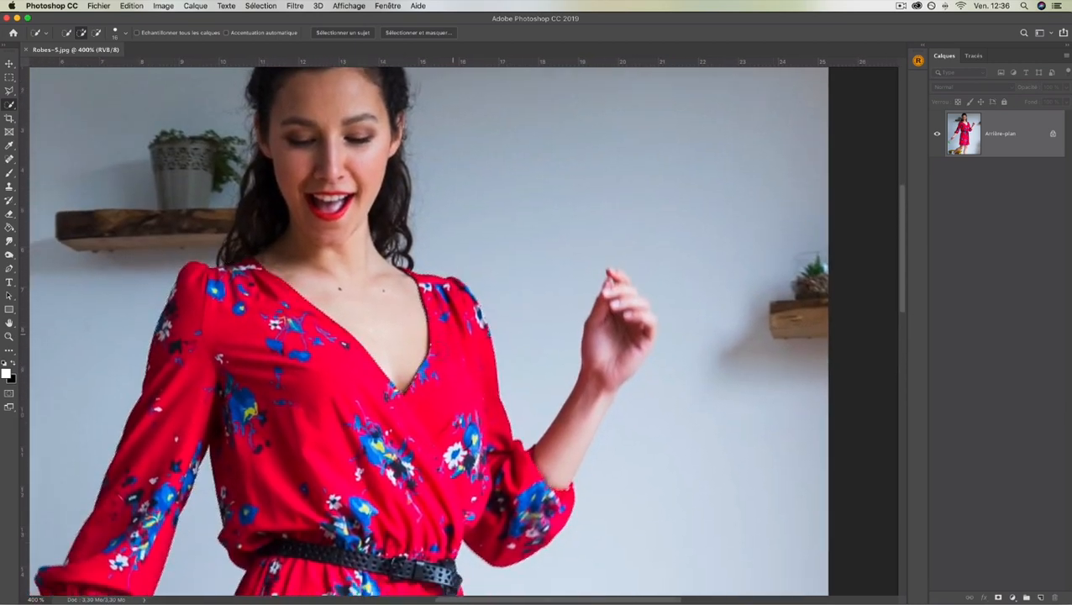
pyautogui.scroll(-3, 458, 330)
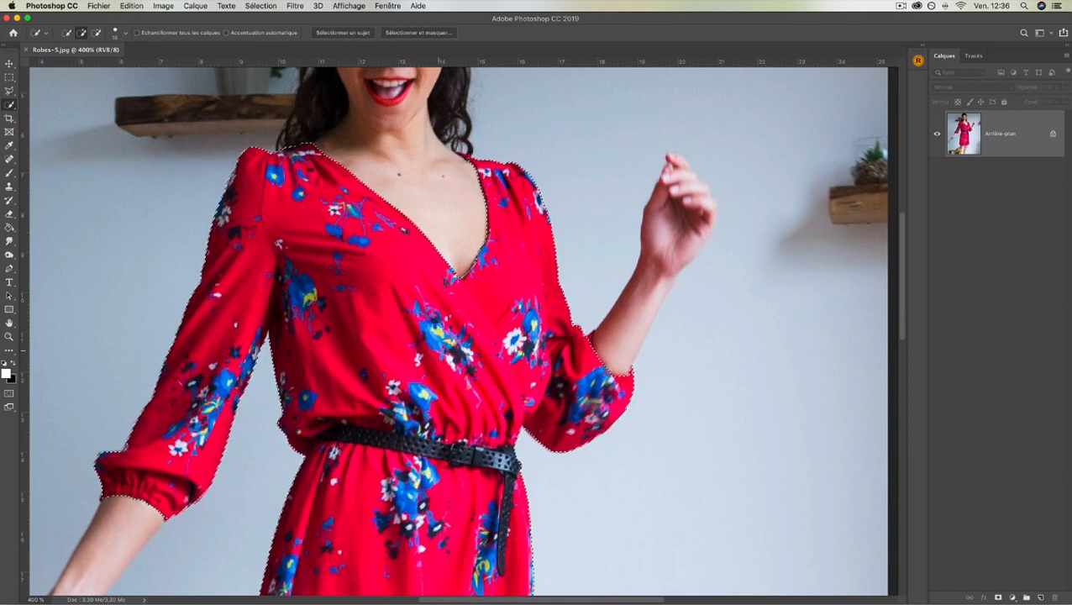